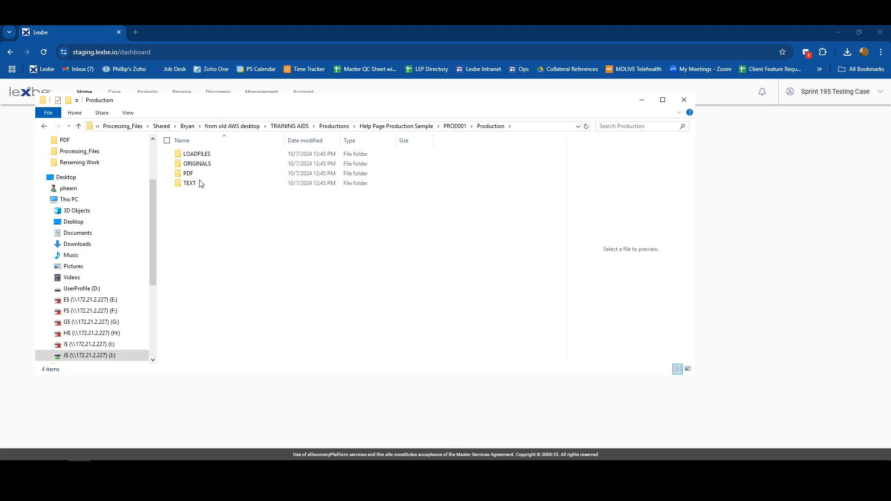
- Examine the VOL001.opt and VOL001.dat load files in the production's LOADFILES folder, return to the Production folder and minimise the file window
double_click(191, 156)
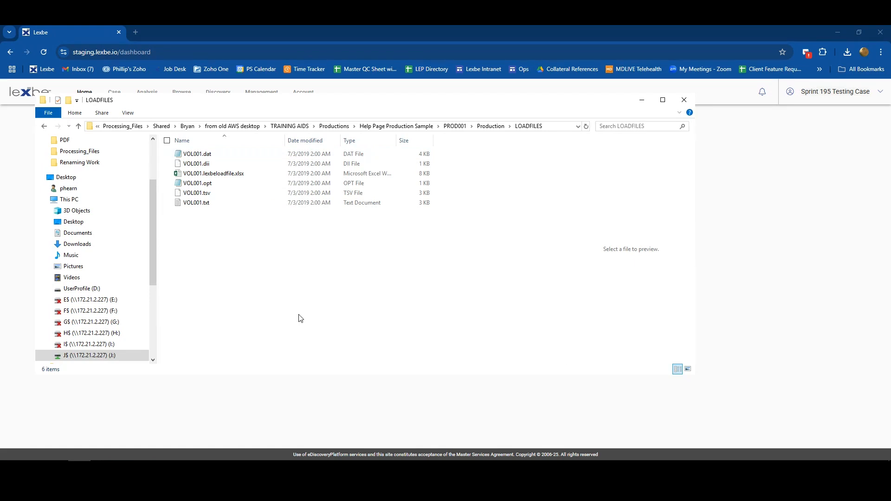
left_click(204, 185)
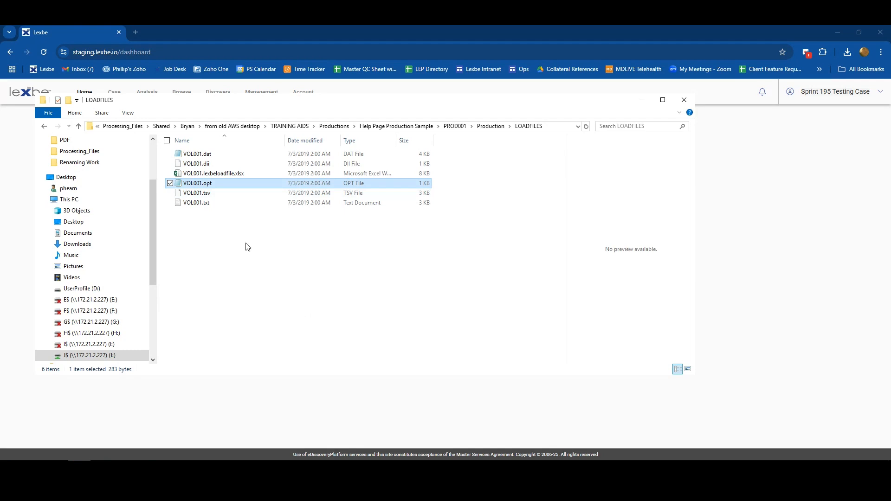
left_click(206, 155)
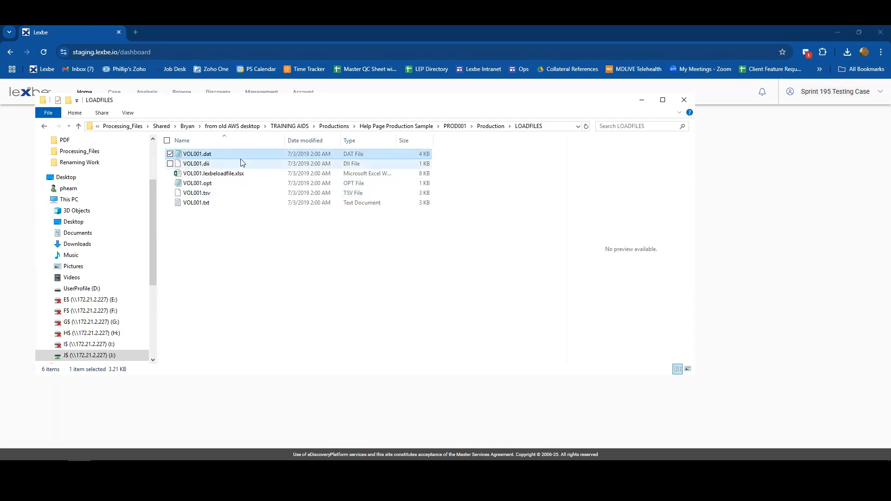
left_click(233, 247)
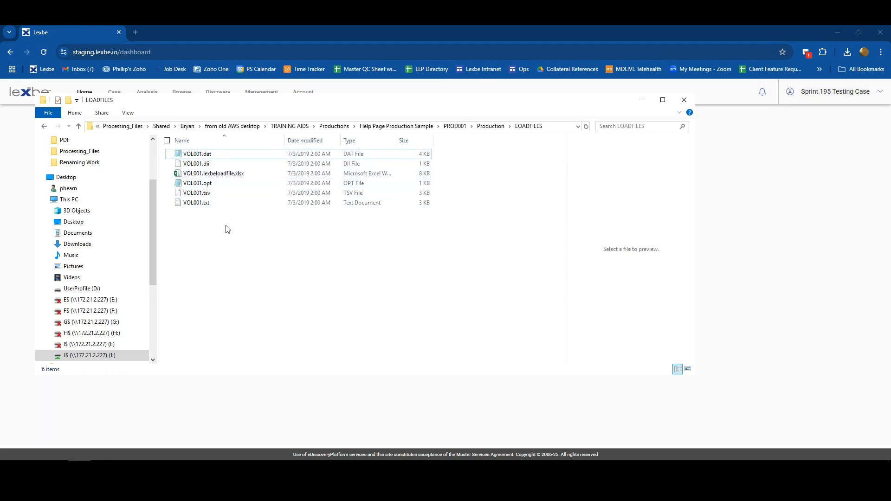
left_click(44, 126)
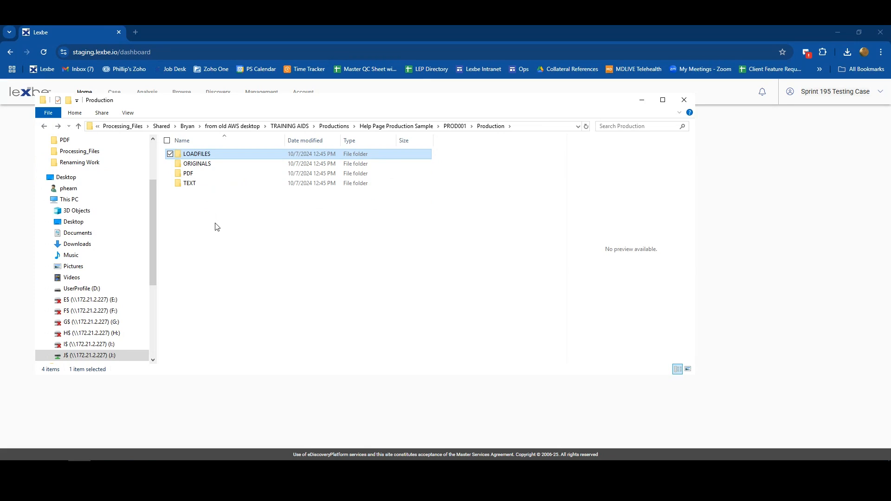
left_click(641, 100)
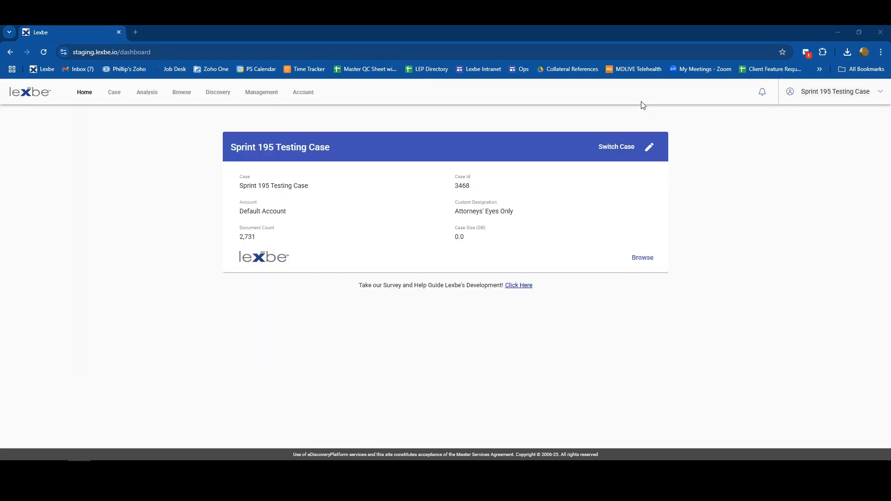
- Start a new upload from the case's Add Case Documents page with Local Computer as the file location
left_click(116, 96)
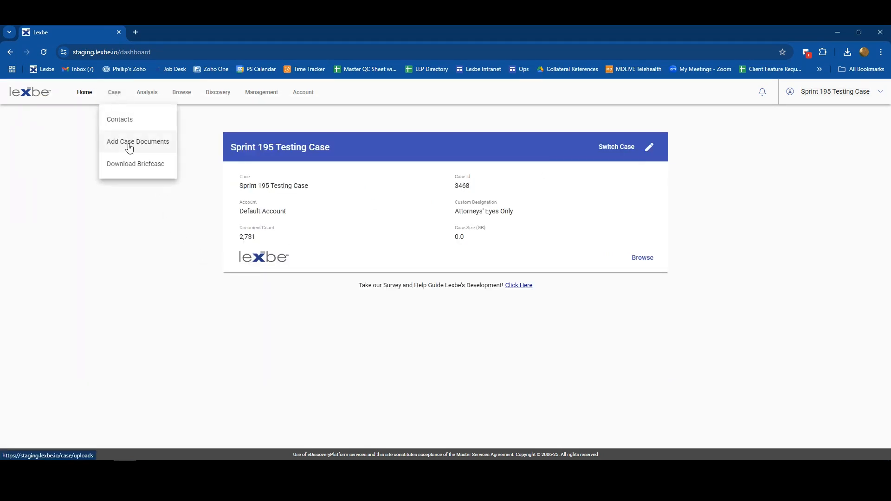
left_click(130, 142)
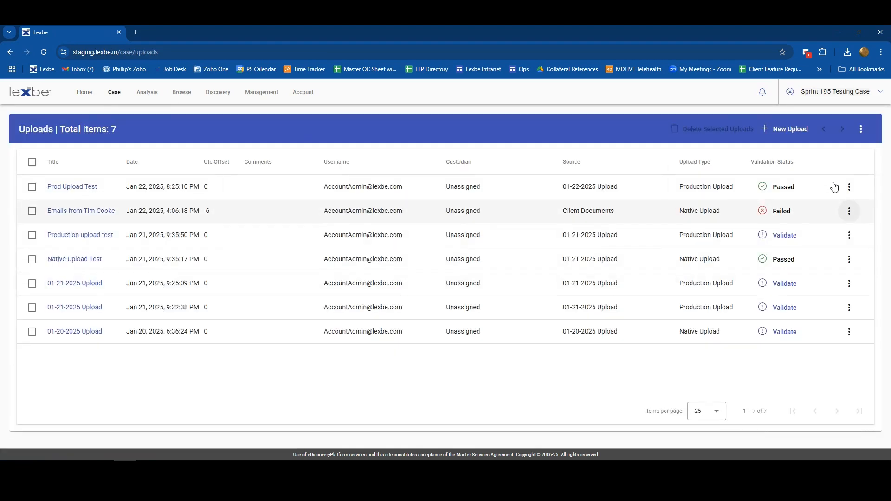
left_click(779, 130)
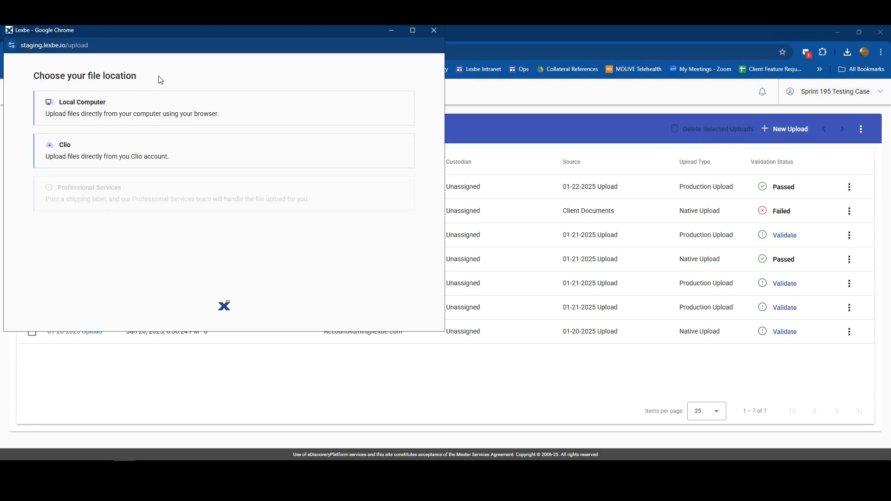
left_click(78, 113)
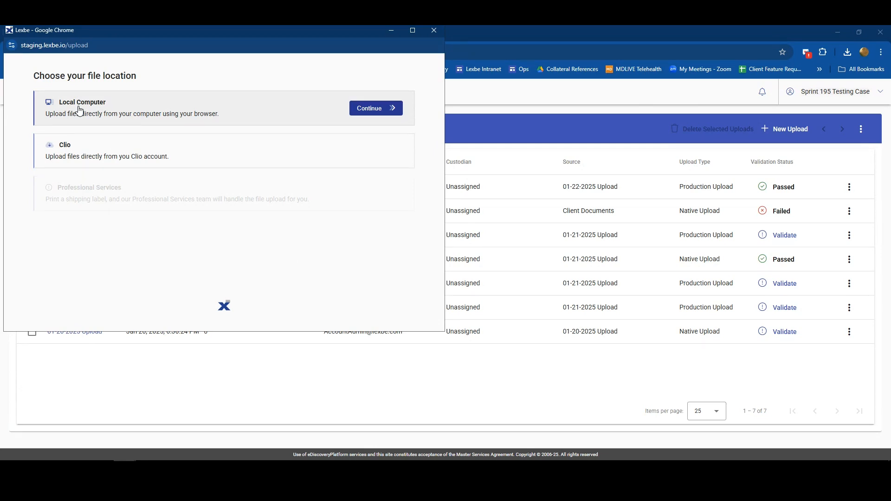
left_click(77, 150)
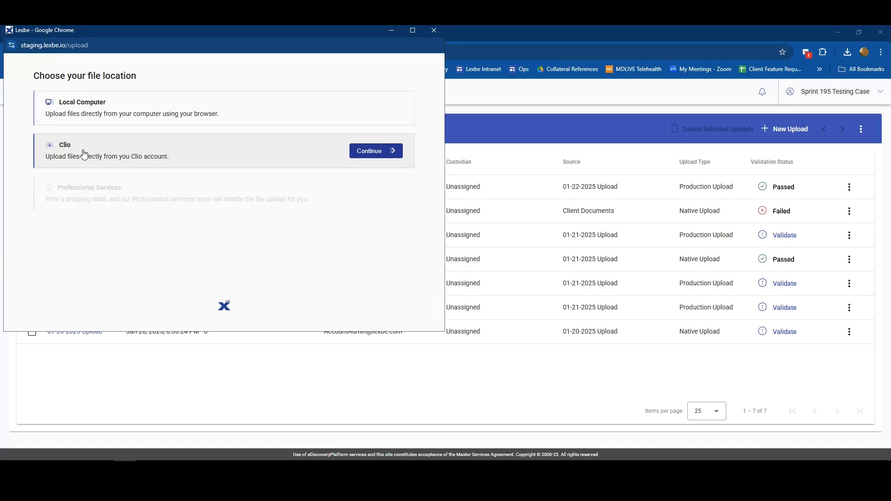
left_click(122, 112)
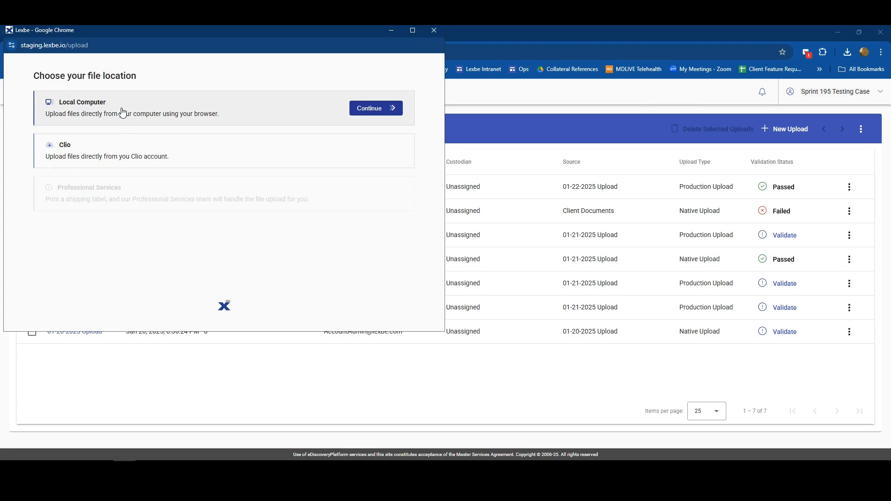
left_click(96, 116)
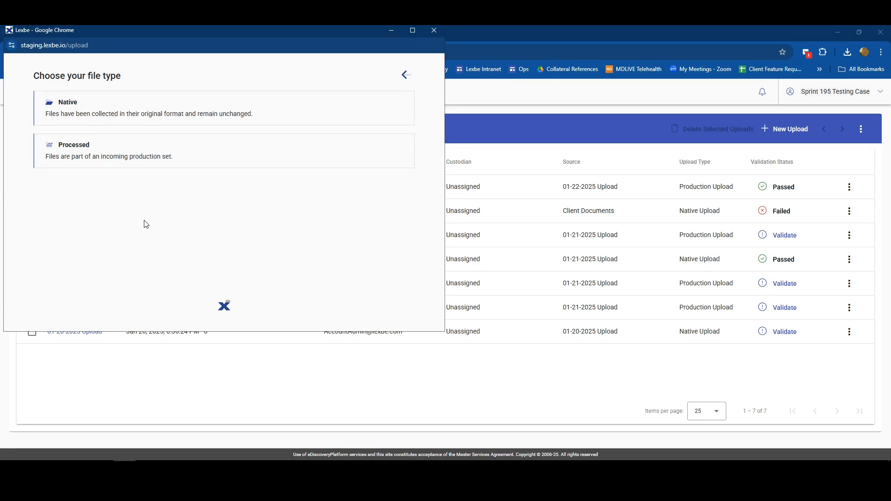
- Choose Processed as the file type for the incoming production set and continue to the upload details
left_click(69, 107)
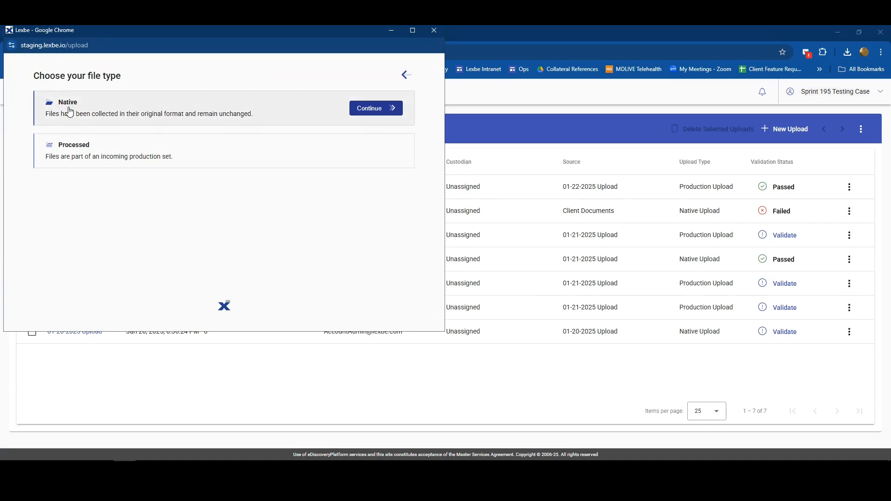
left_click(77, 154)
left_click(96, 227)
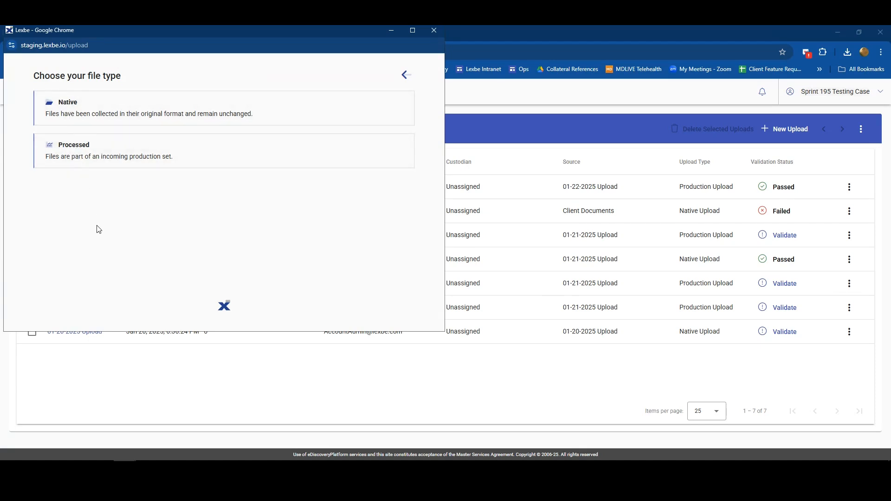
left_click(73, 151)
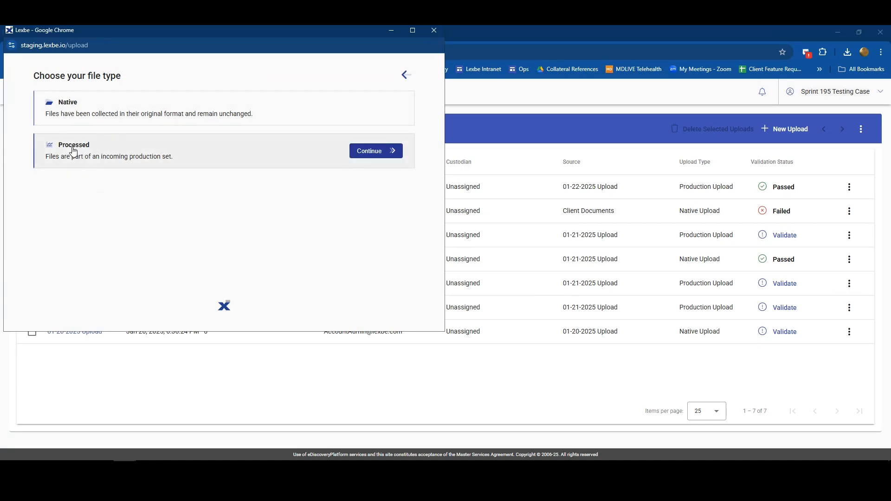
left_click(93, 191)
left_click(81, 151)
left_click(78, 110)
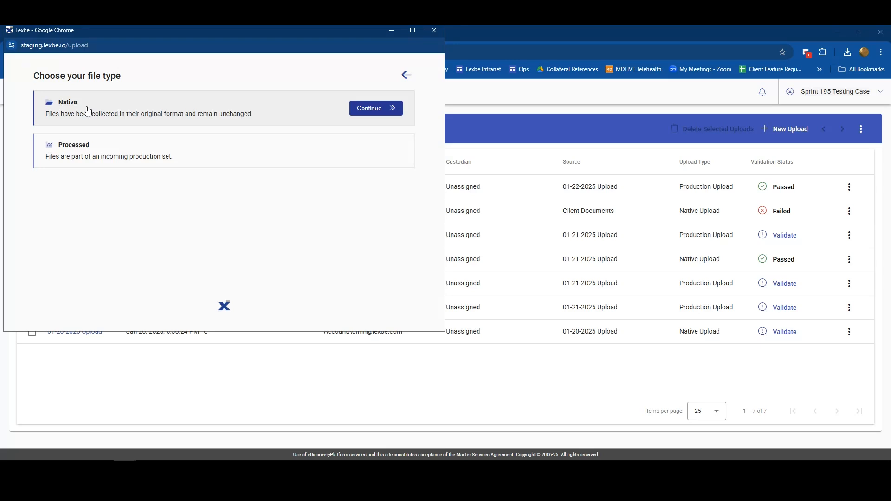
left_click(98, 153)
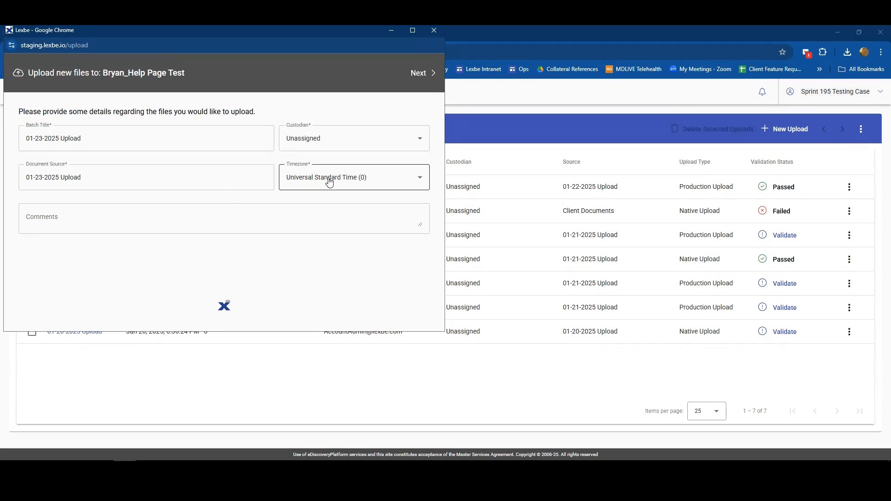
- Set the batch title to "Acme's First Production" and the document source to "ACME Productions", and proceed to the folder selection
triple_click(94, 139)
type("Acme's First Production")
triple_click(64, 177)
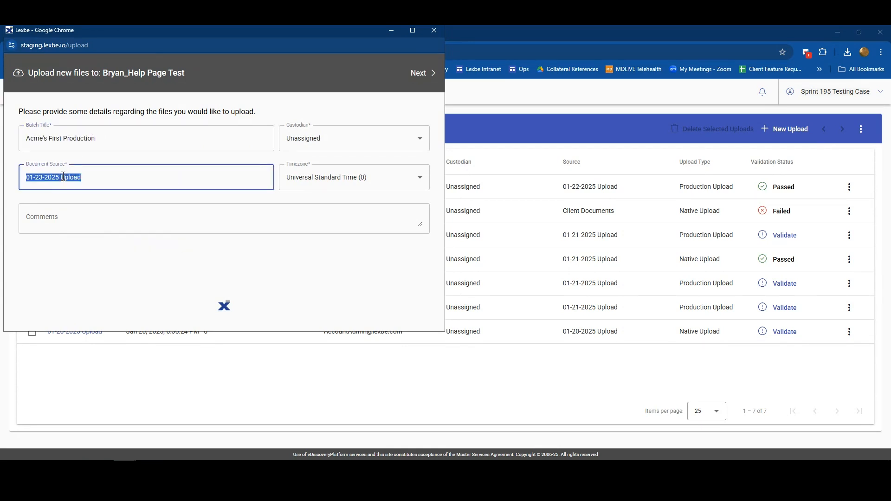
type("ACME Productions")
left_click(425, 74)
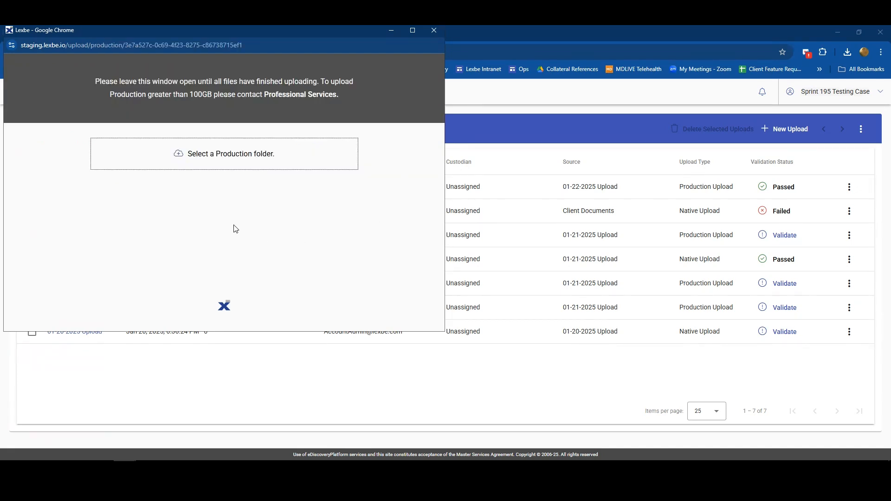
- Upload the Production folder from Help Page Production Sample\PROD001 and close the upload window
left_click(231, 157)
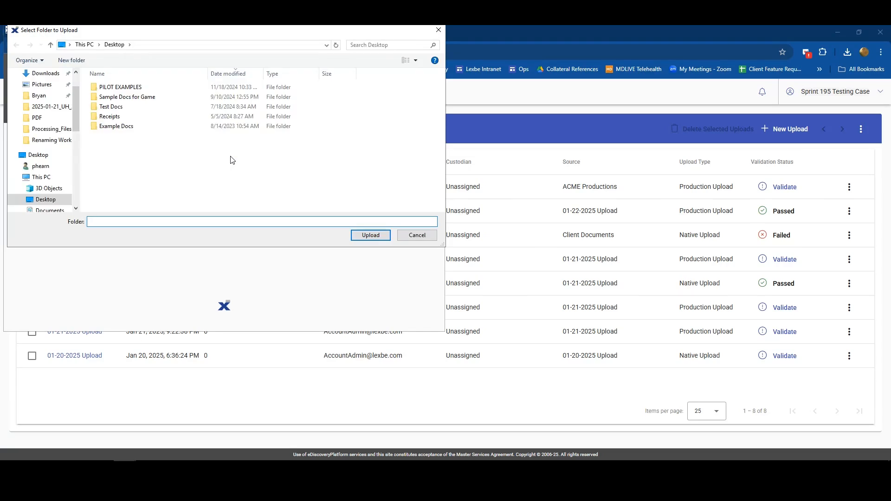
left_click(171, 44)
key("ctrl+v")
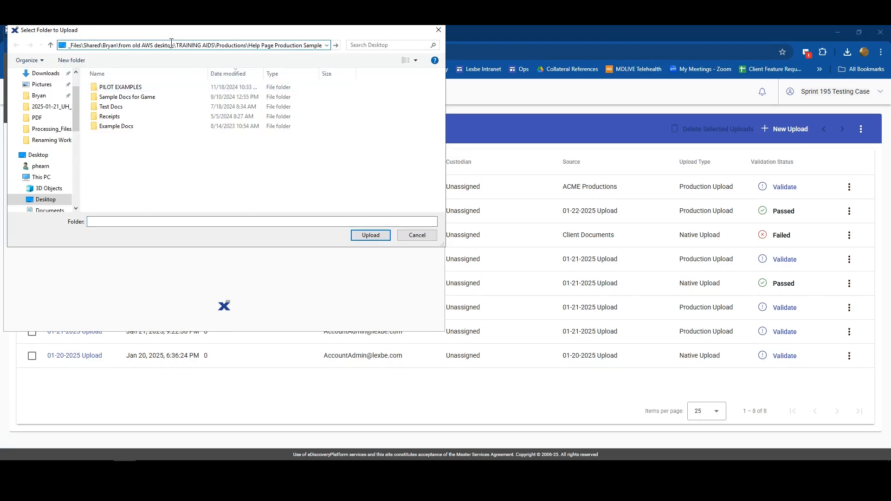
key("Return")
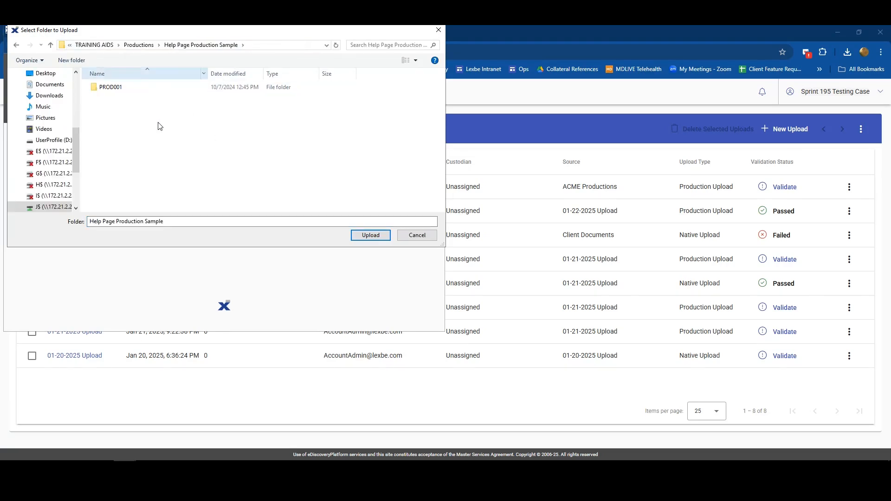
double_click(116, 91)
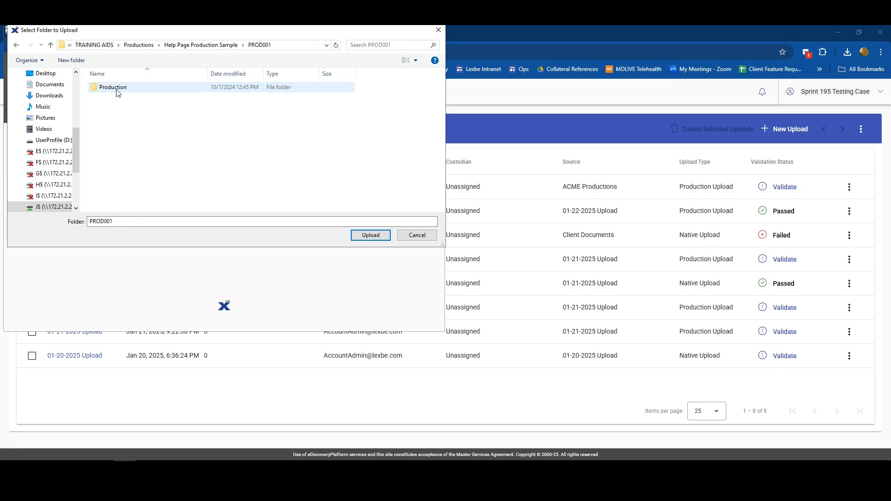
double_click(119, 91)
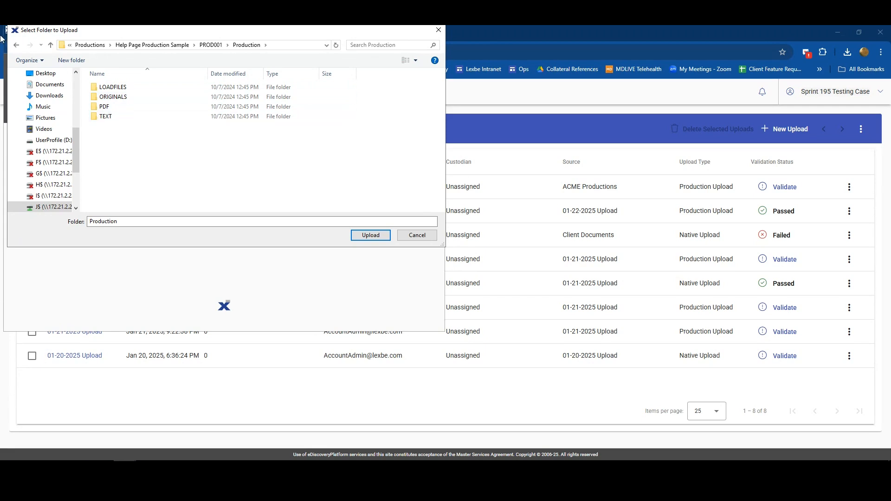
left_click(16, 45)
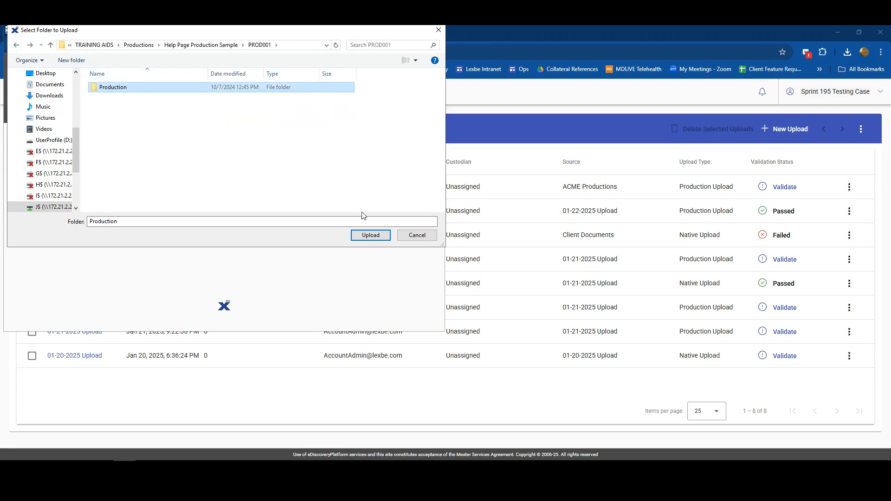
left_click(370, 235)
left_click(263, 110)
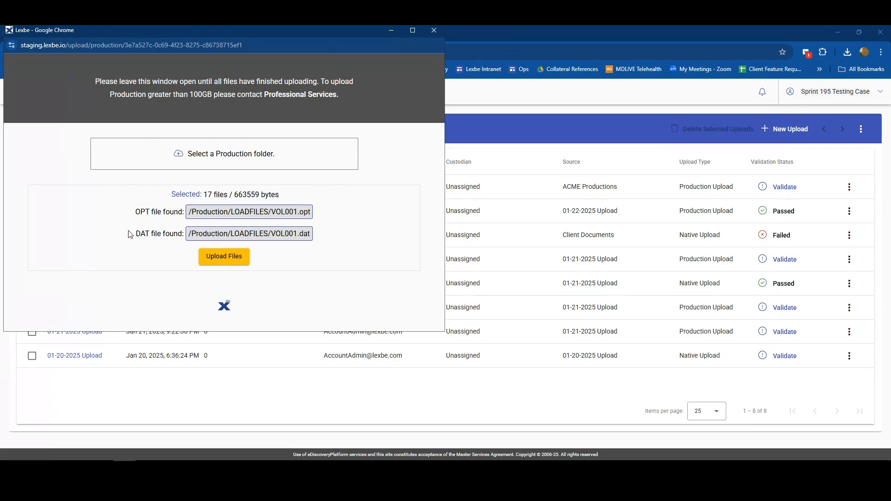
left_click(224, 260)
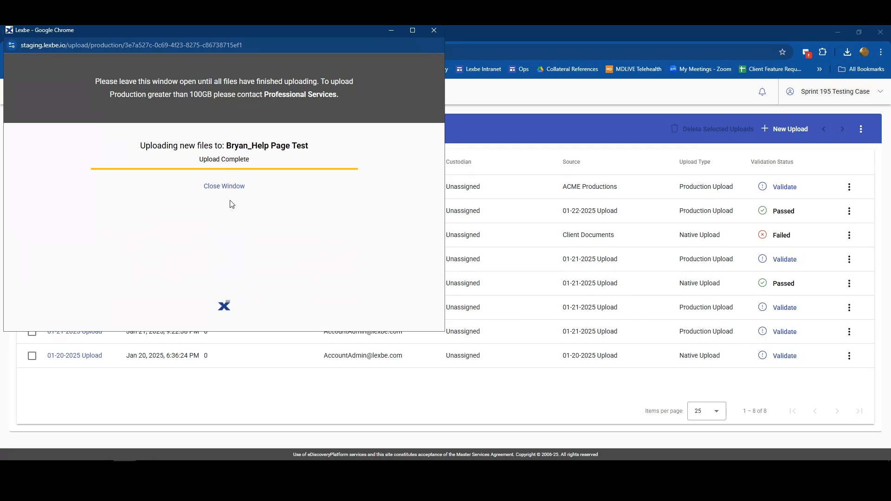
left_click(229, 188)
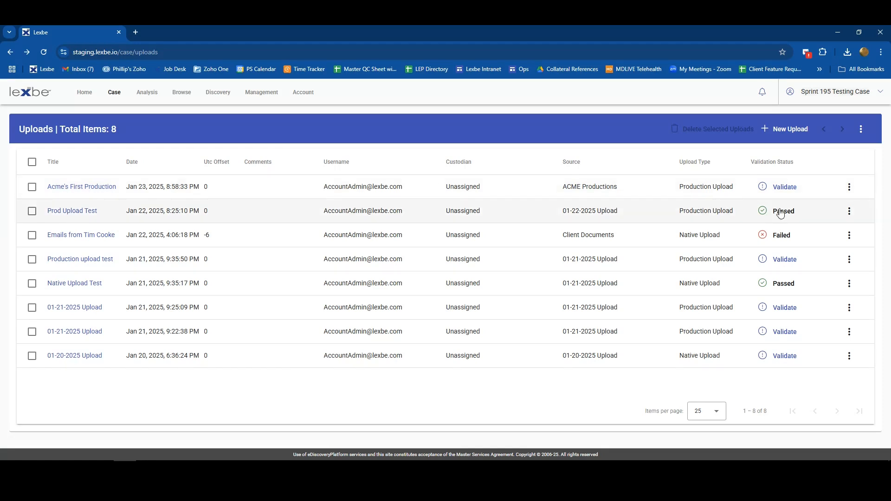
- Run the validation task on the Acme's First Production upload and confirm it
left_click(772, 165)
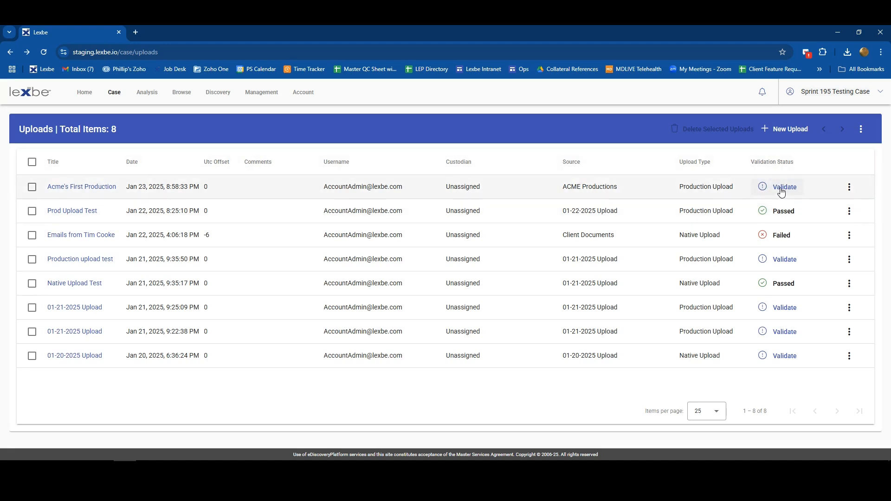
left_click(780, 188)
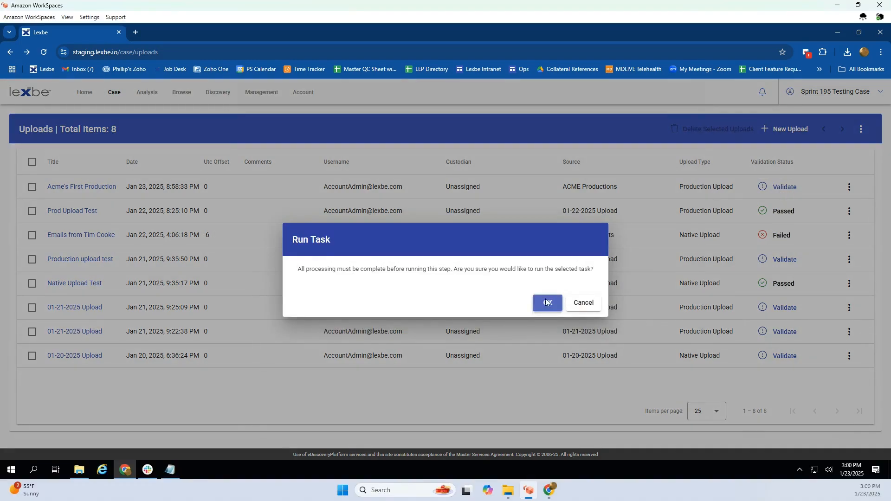
left_click(545, 304)
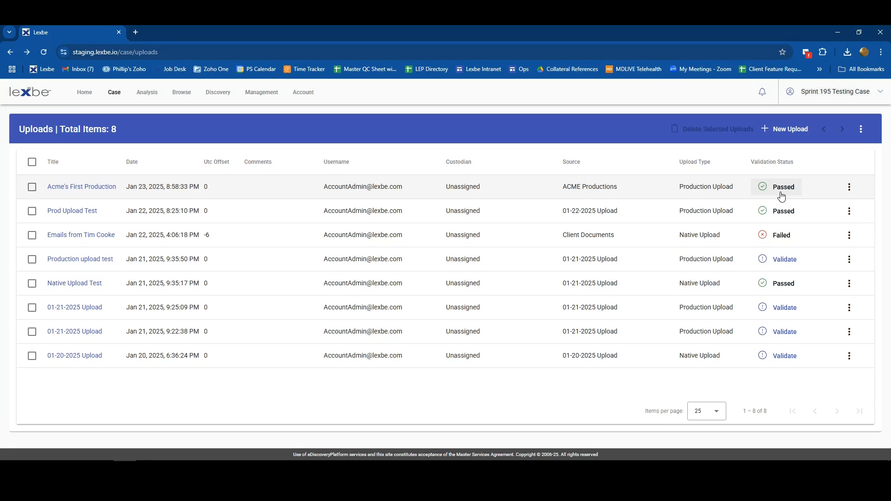
- Open the DAT file mapping page of Acme's First Production and review how its columns map to Lexbe fields
left_click(850, 189)
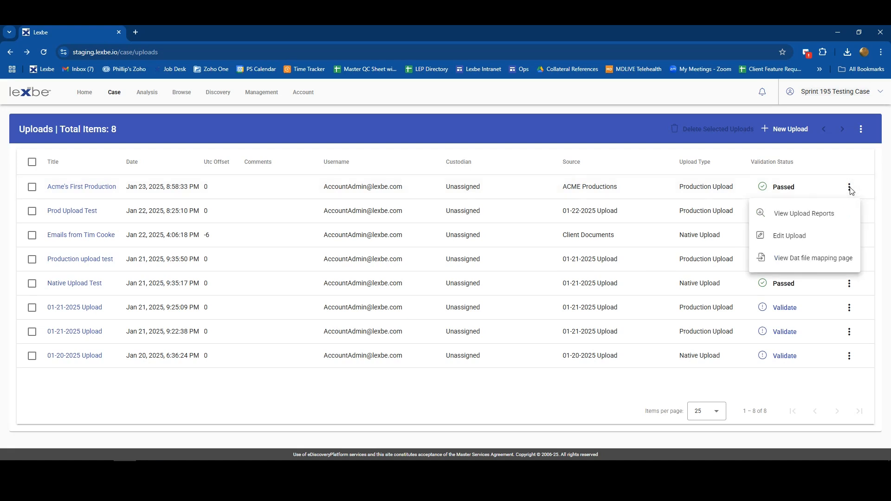
left_click(786, 263)
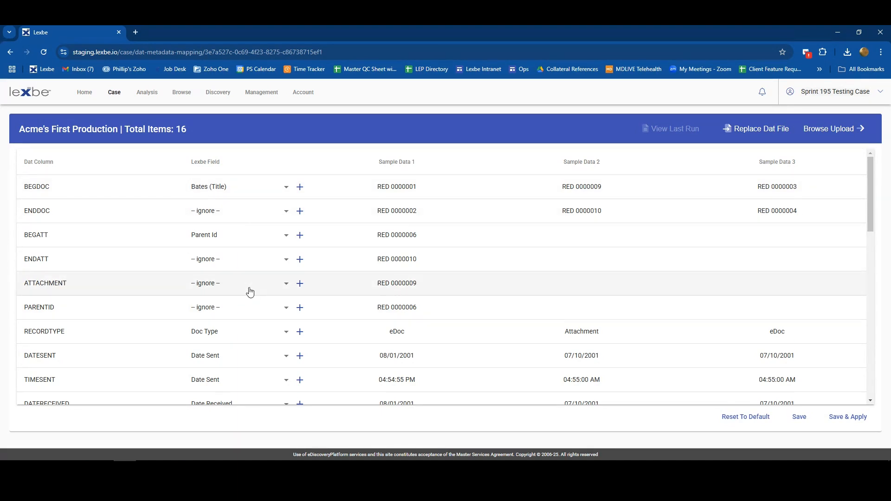
scroll(158, 311, "down", 1)
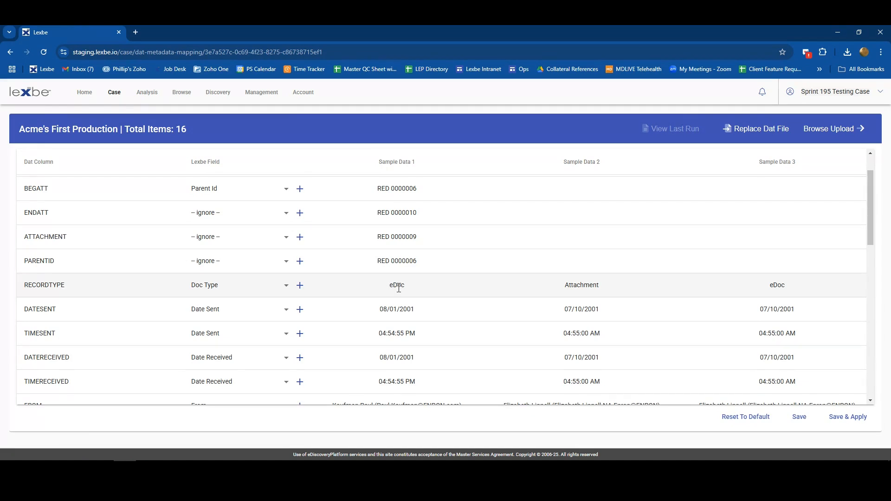
- Review the field mapping of the DAT file's date, e-mail, subject and author columns
scroll(165, 312, "down", 1)
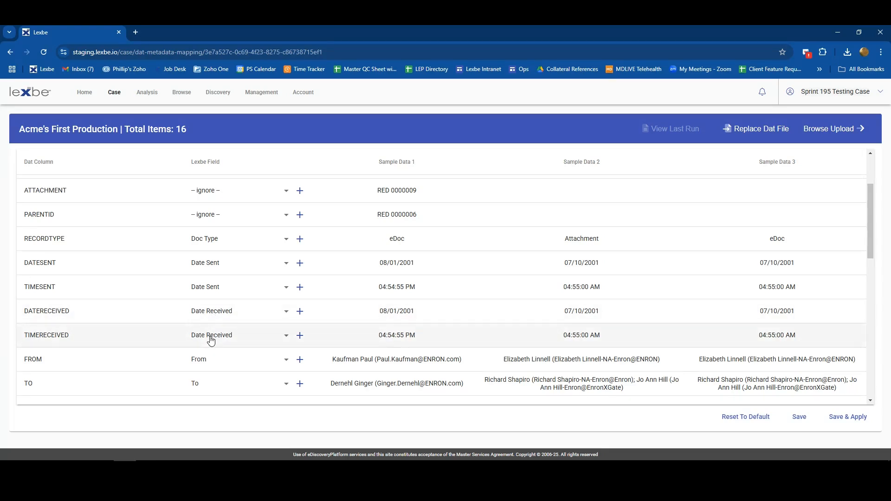
scroll(185, 339, "down", 1)
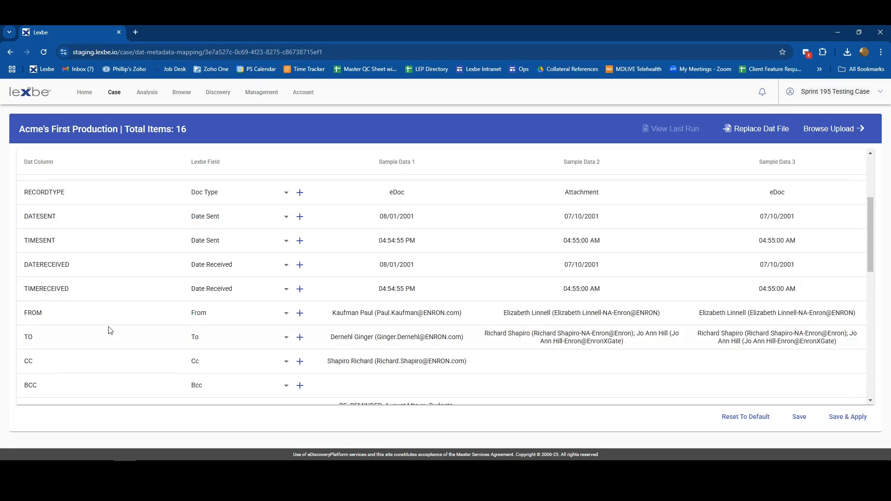
scroll(89, 316, "down", 1)
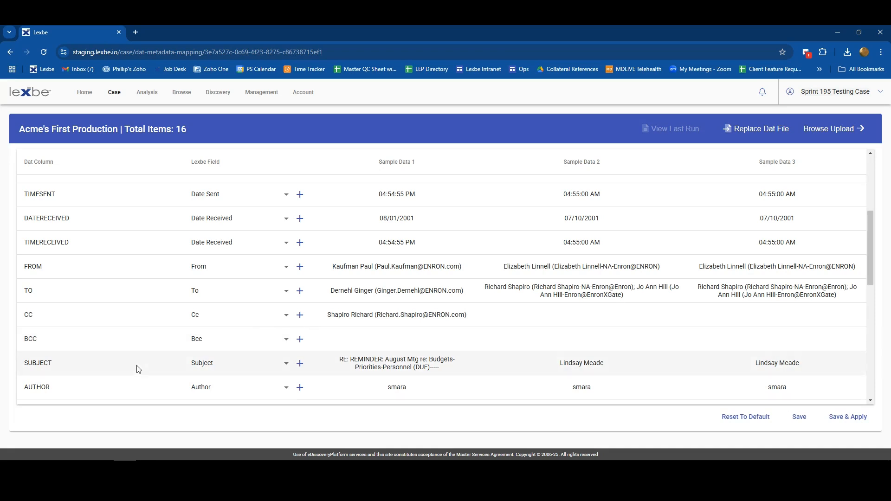
scroll(140, 367, "down", 1)
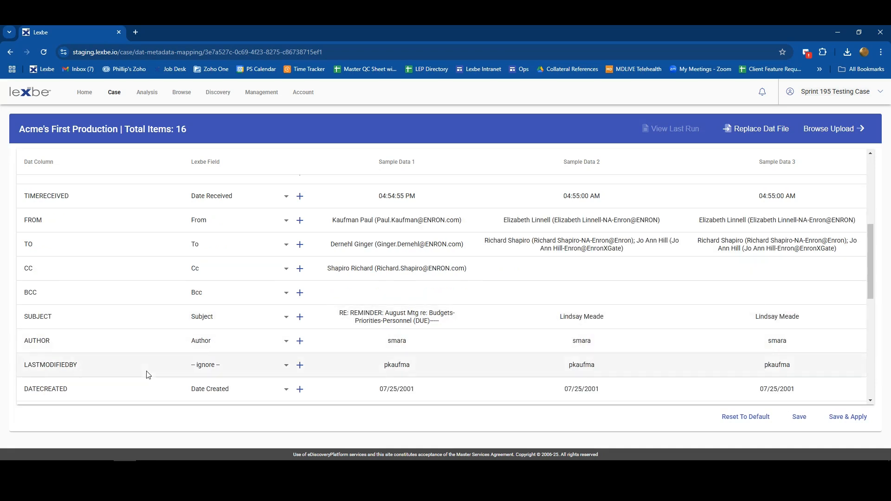
scroll(145, 372, "down", 1)
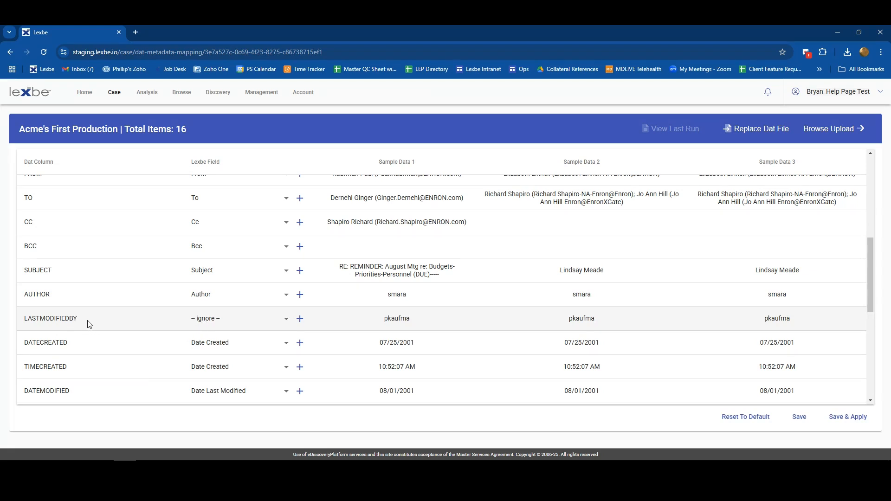
- Examine which Lexbe fields are available for mapping the LASTMODIFIEDBY column
left_click(199, 323)
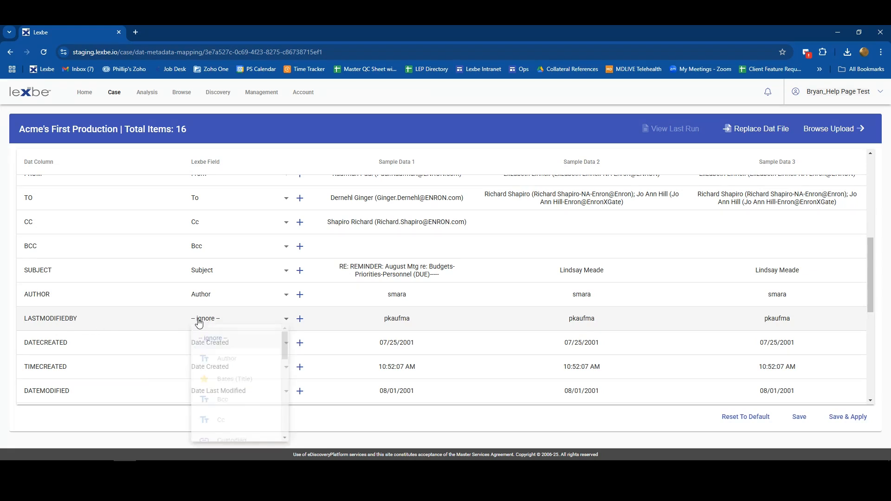
scroll(221, 389, "down", 2)
scroll(222, 394, "down", 5)
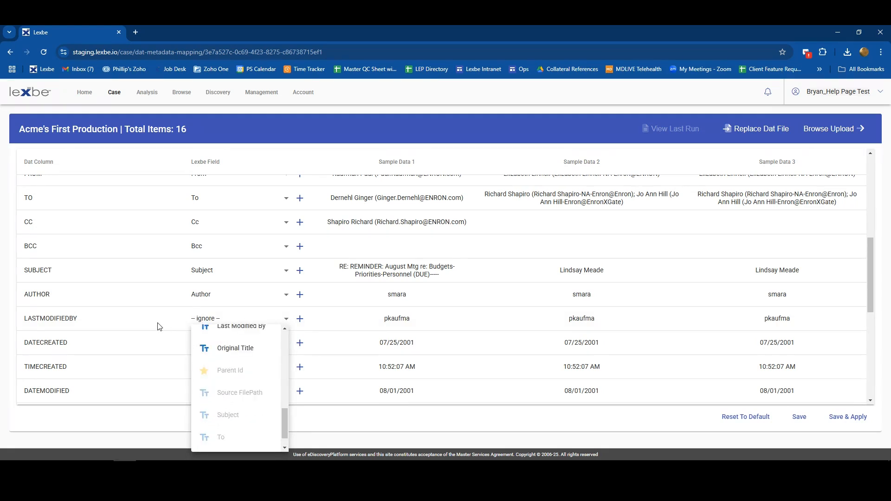
left_click(141, 321)
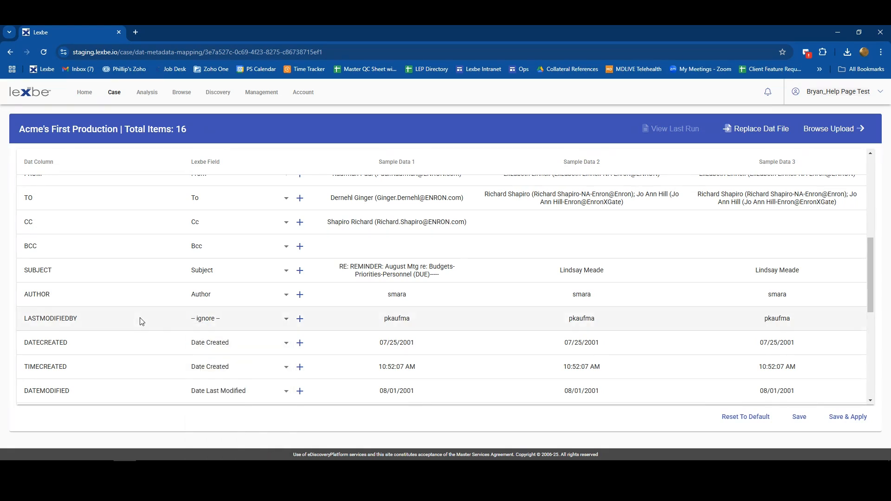
left_click(212, 325)
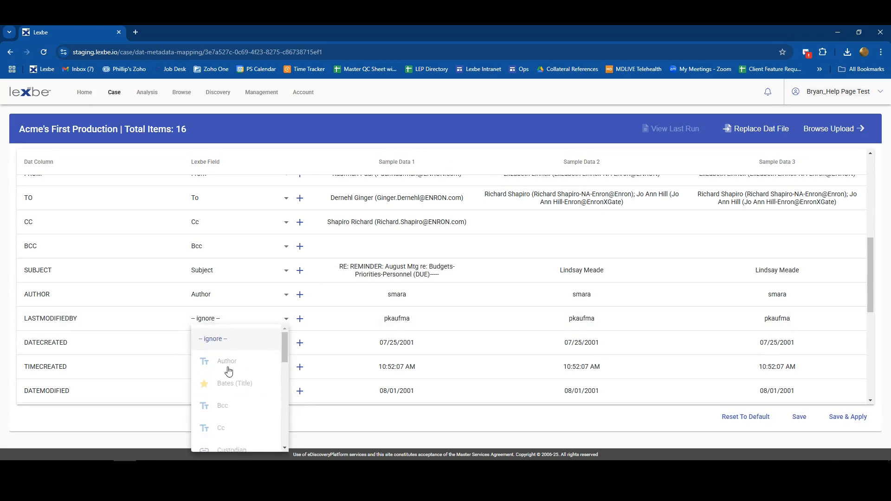
scroll(232, 391, "down", 3)
scroll(232, 390, "down", 1)
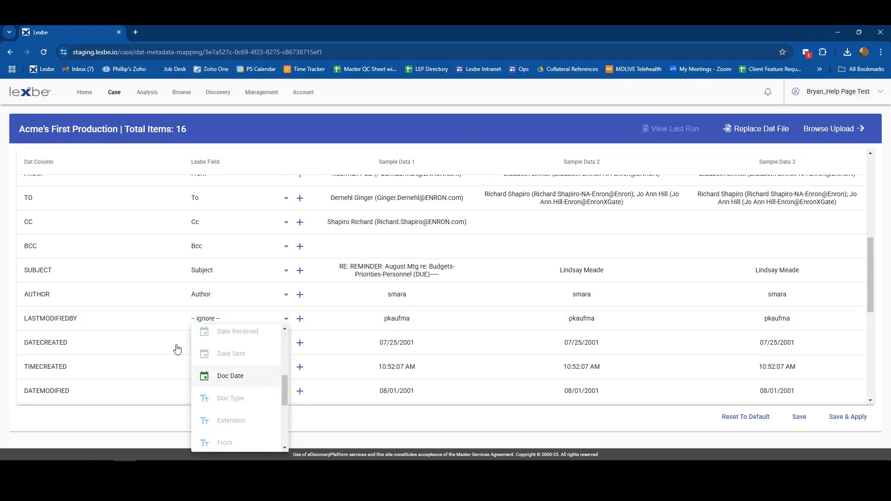
left_click(116, 324)
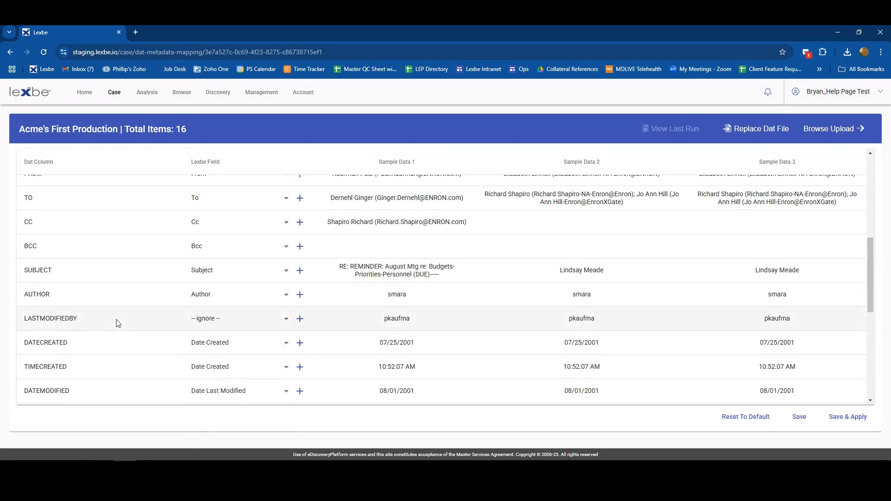
- View the Add Coding Field form for the LASTMODIFIEDBY column, cancel it, and recheck the column's field options
left_click(301, 320)
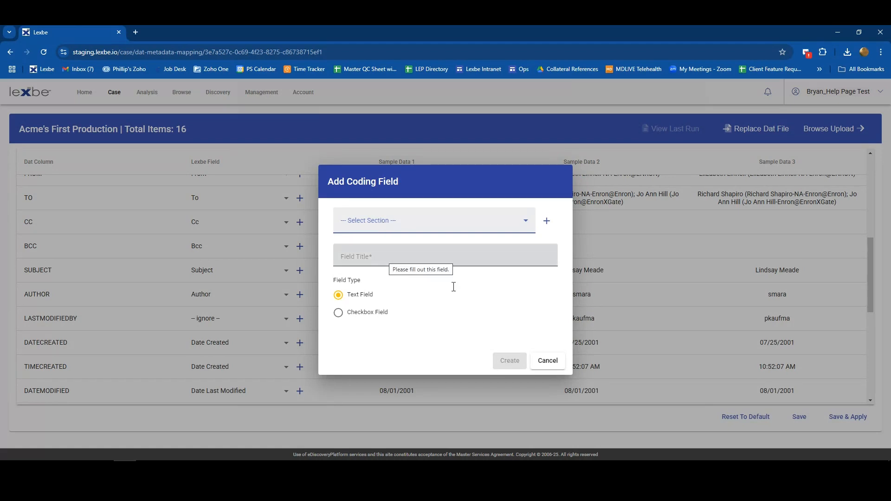
left_click(539, 362)
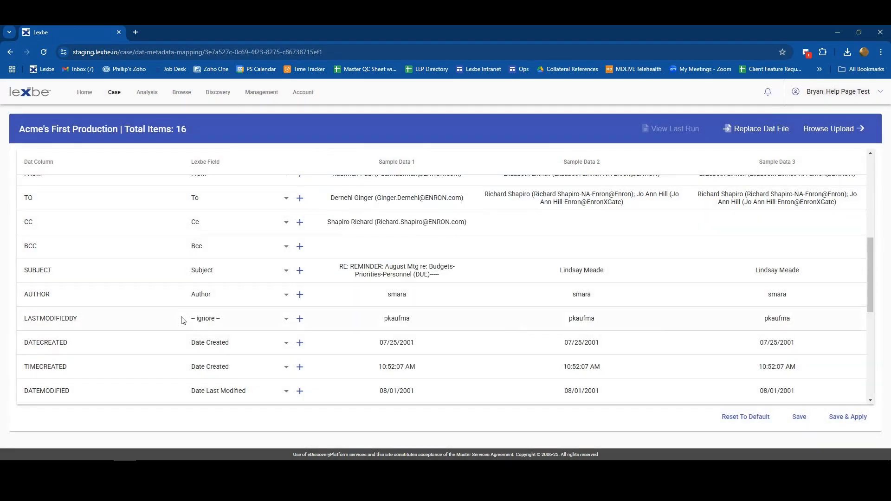
left_click(211, 322)
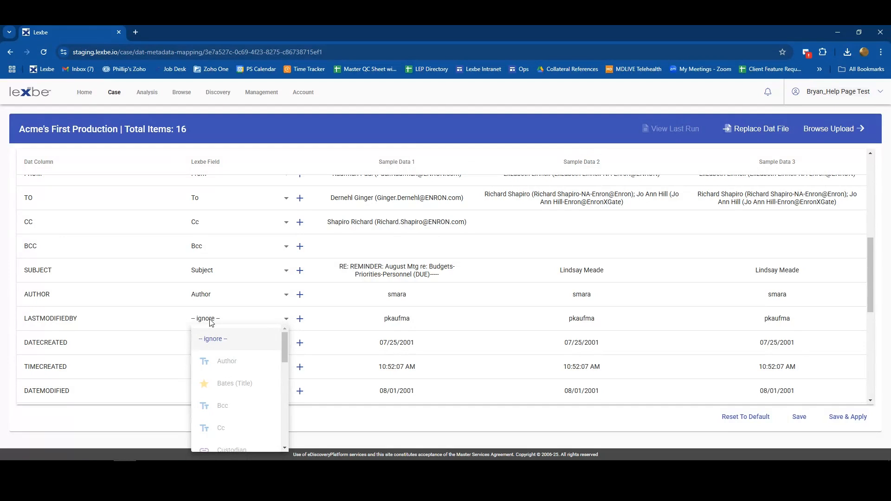
left_click(211, 322)
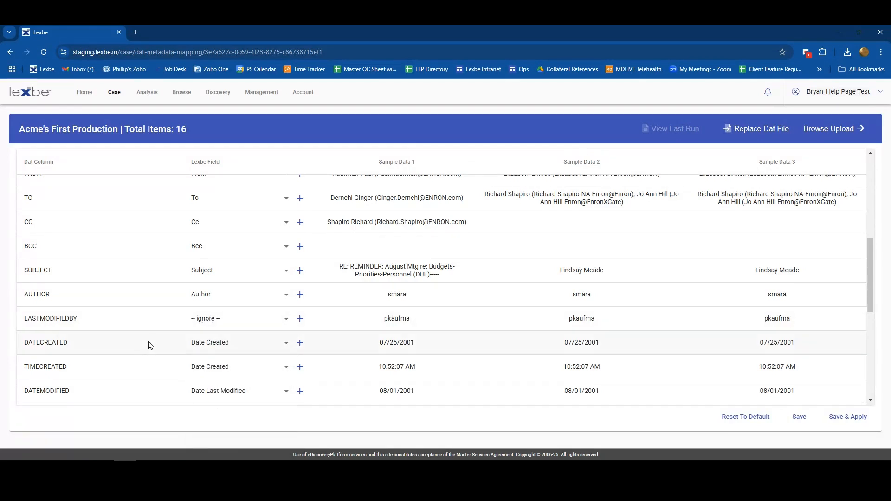
- Map the FILENAME column to the Original Title field
scroll(149, 345, "down", 1)
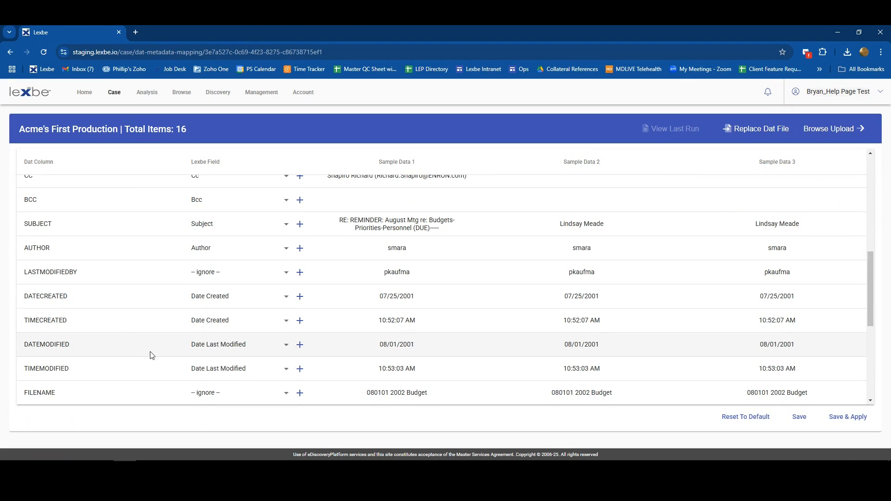
scroll(148, 354, "down", 1)
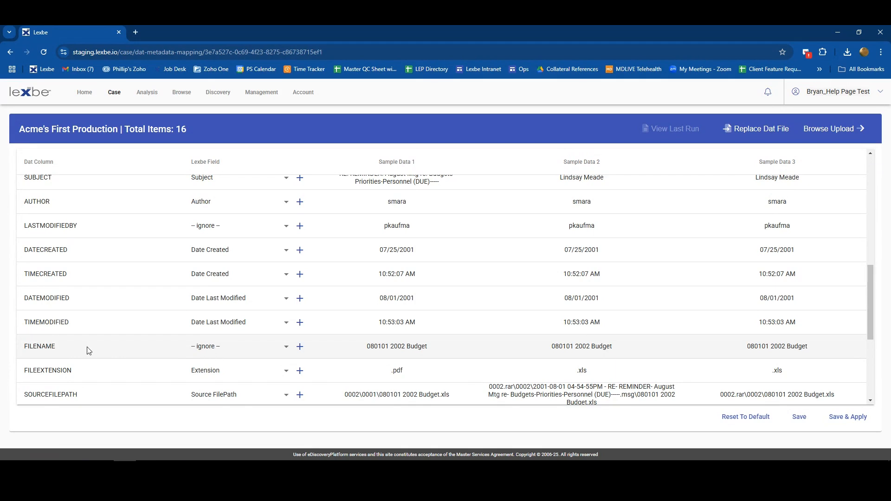
left_click(245, 348)
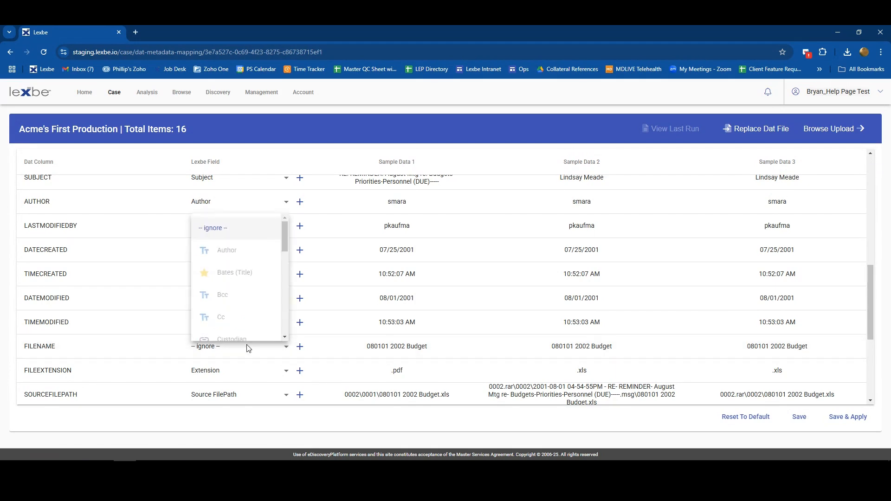
scroll(241, 309, "down", 5)
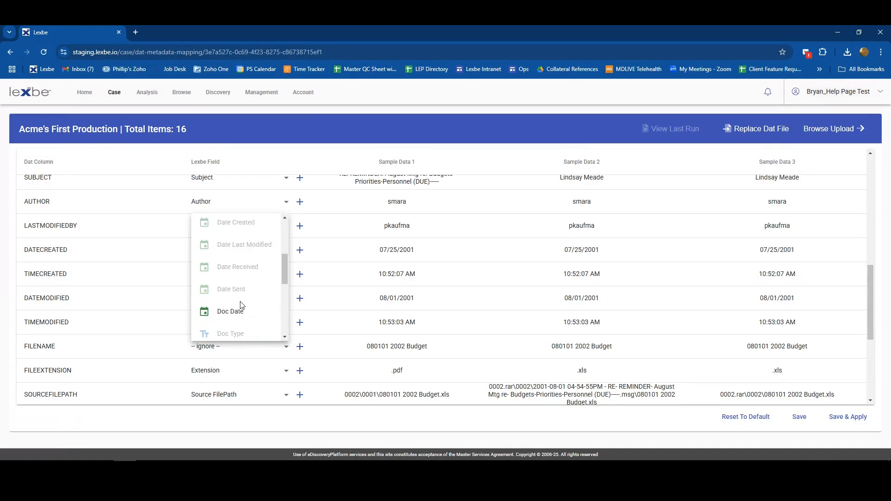
scroll(241, 307, "down", 2)
left_click(235, 288)
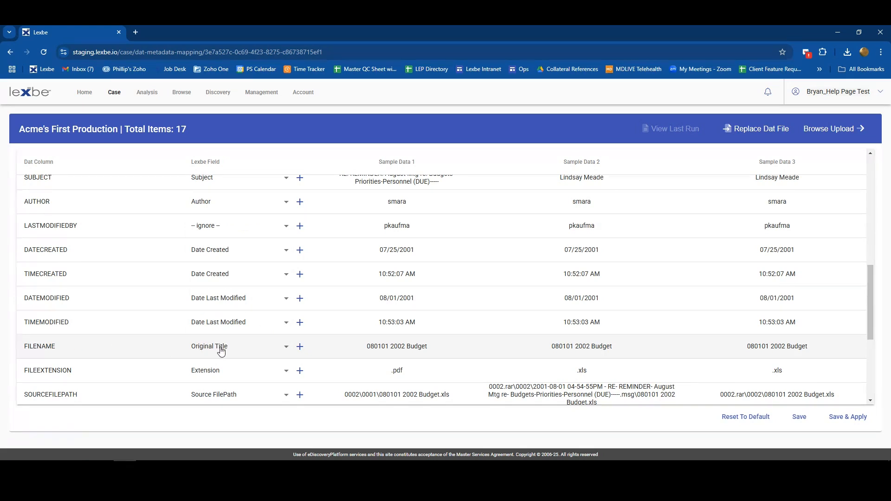
- Review the mapping of the remaining DAT columns down to THREADINGID and recheck the earlier rows
scroll(220, 351, "down", 1)
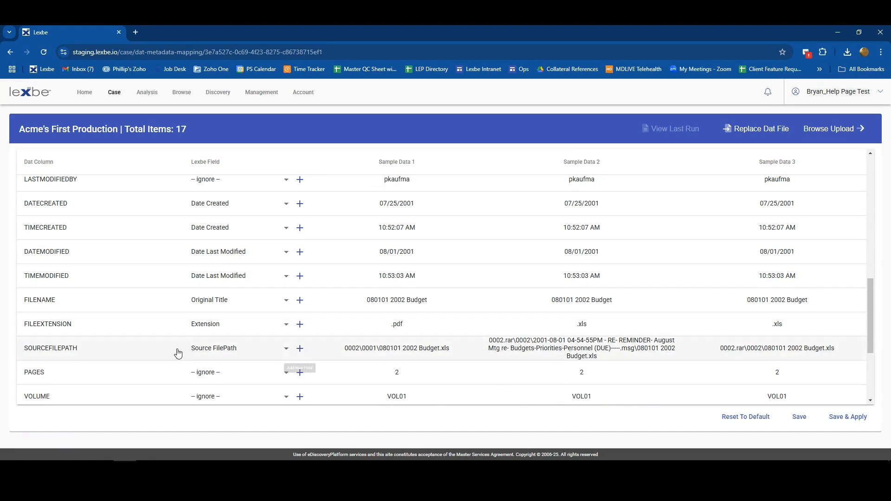
scroll(183, 355, "down", 1)
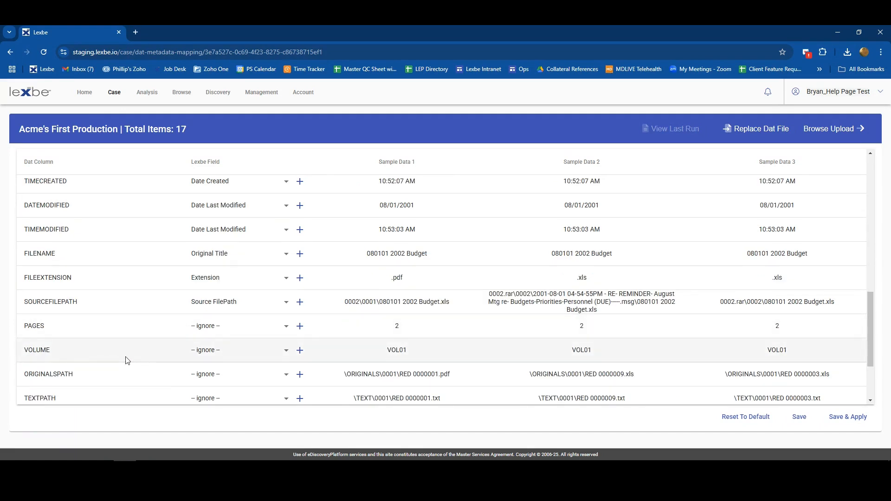
scroll(135, 350, "down", 1)
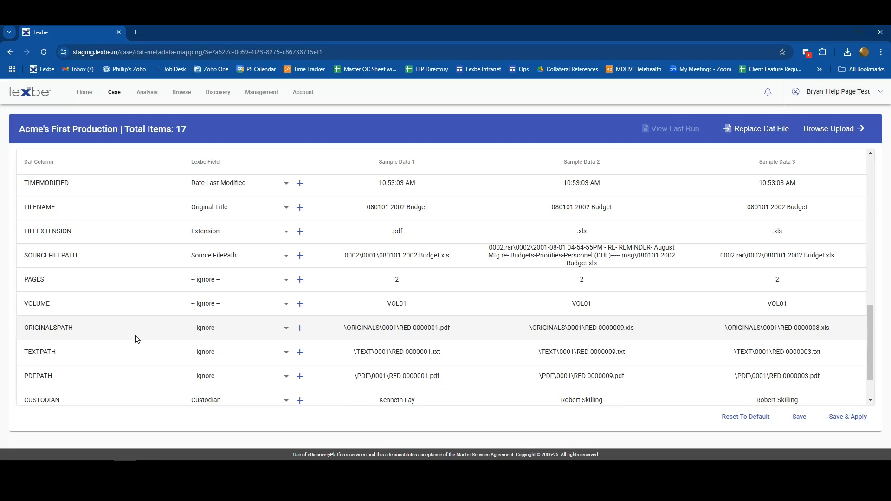
scroll(136, 339, "down", 2)
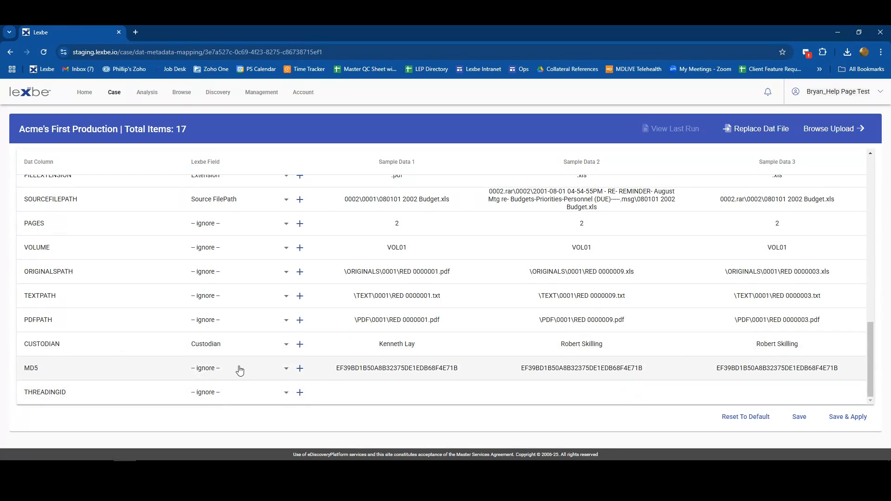
scroll(239, 370, "up", 15)
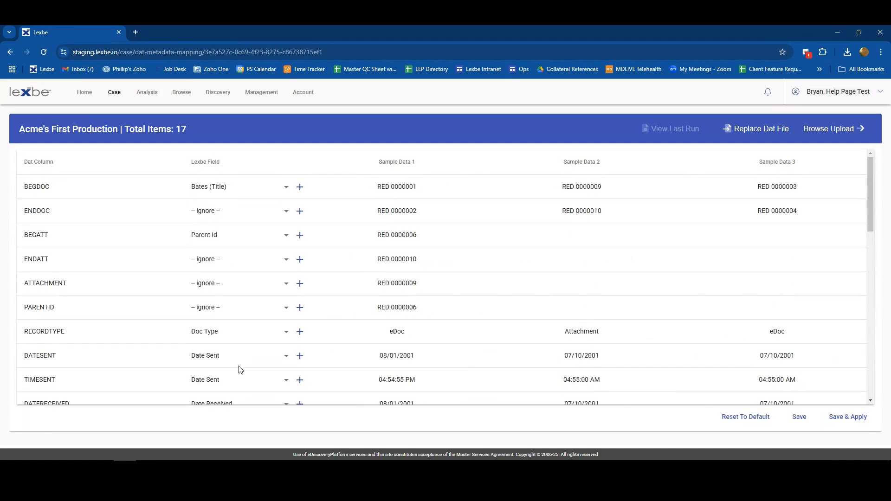
scroll(235, 320, "down", 4)
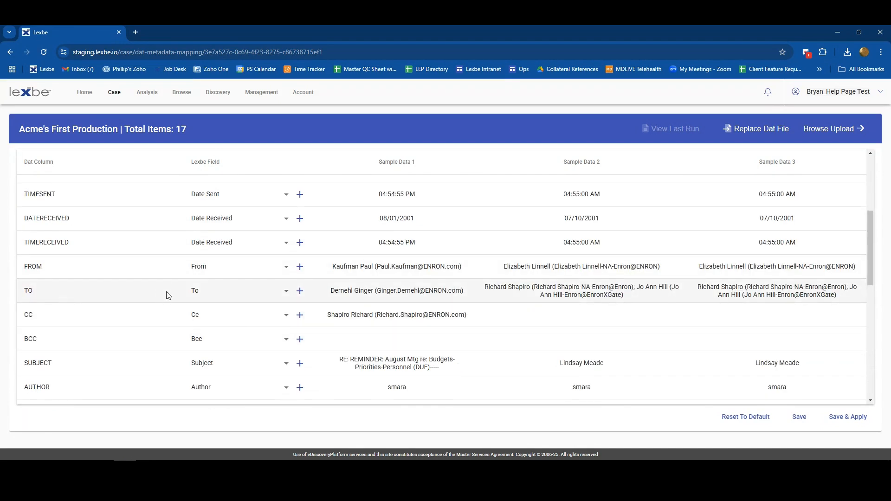
- Save and apply the DAT field mapping to Acme's First Production and check the processing queue
left_click(844, 423)
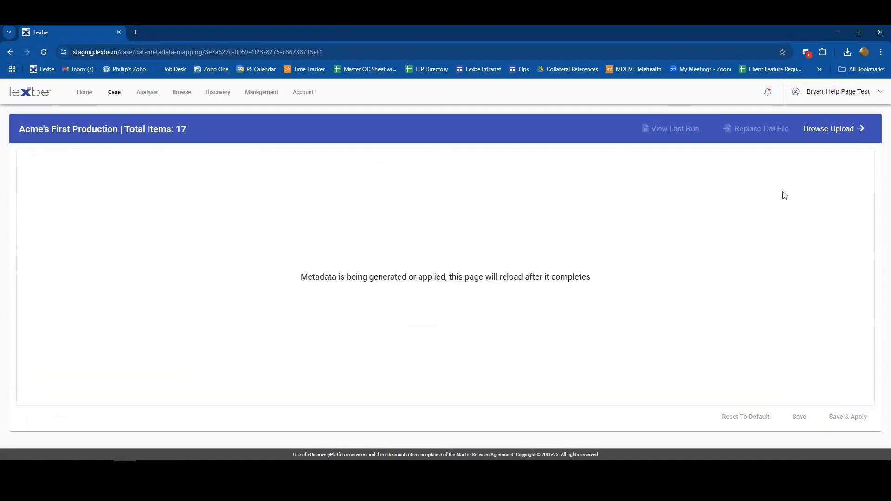
left_click(768, 93)
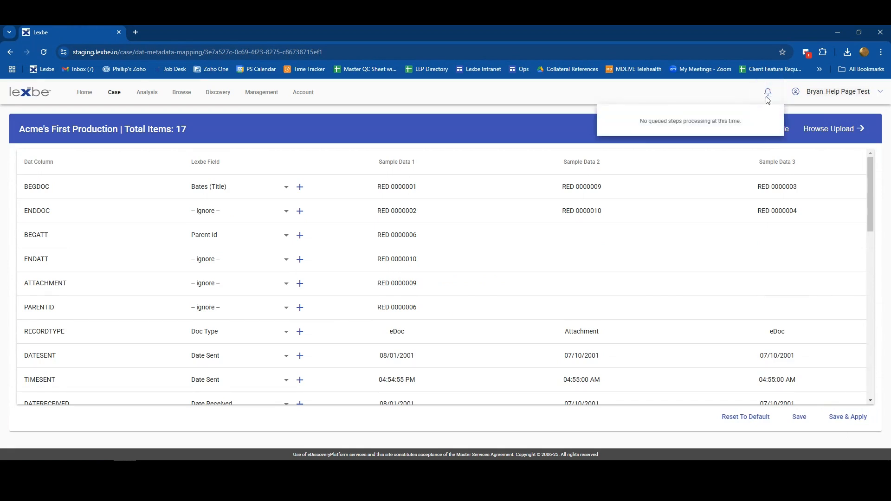
left_click(713, 101)
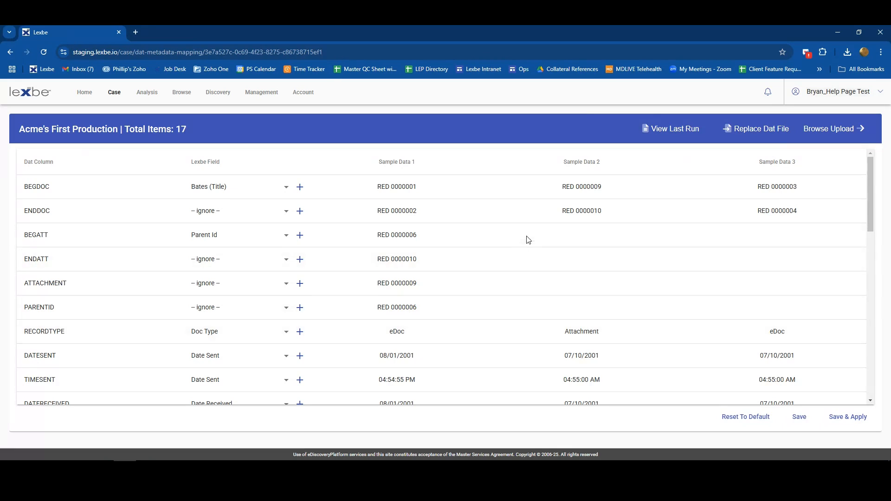
- Browse the documents of the upload and open RED 0000001 to examine its metadata
left_click(825, 130)
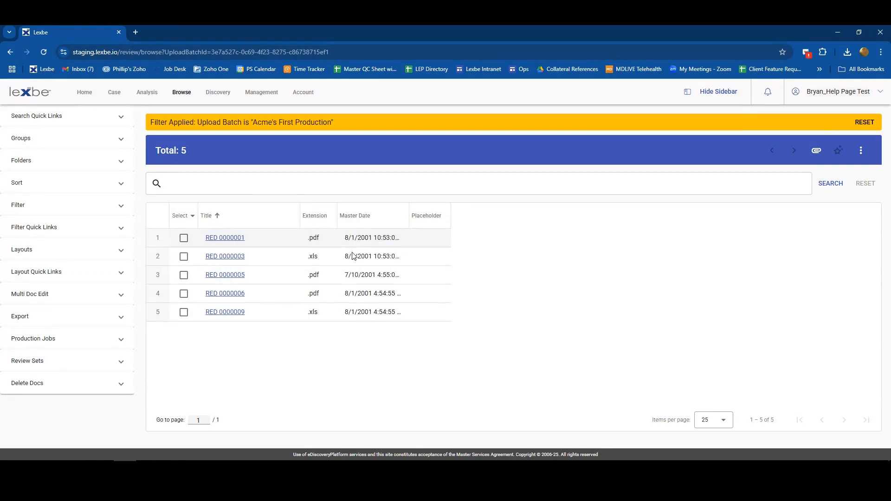
left_click(226, 238)
left_click(800, 117)
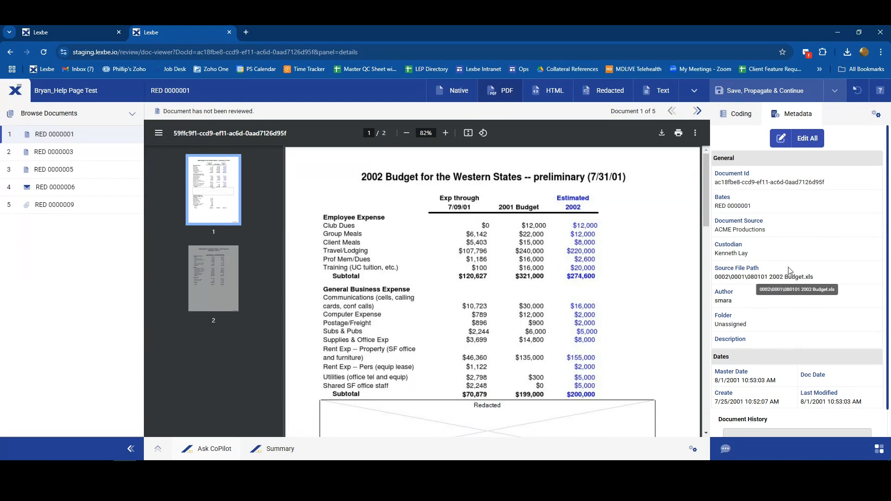
- Add the Original Title field to the document list layout of the upload, placed directly after Title
left_click(63, 30)
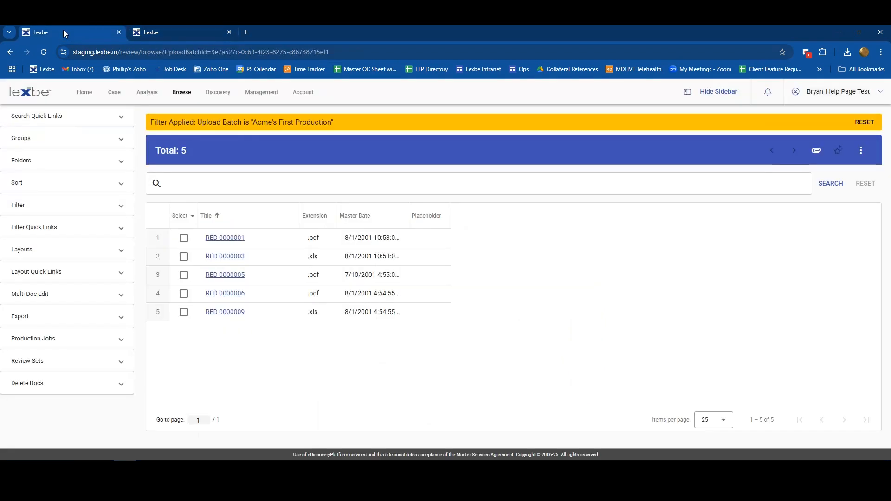
left_click(44, 251)
left_click(45, 282)
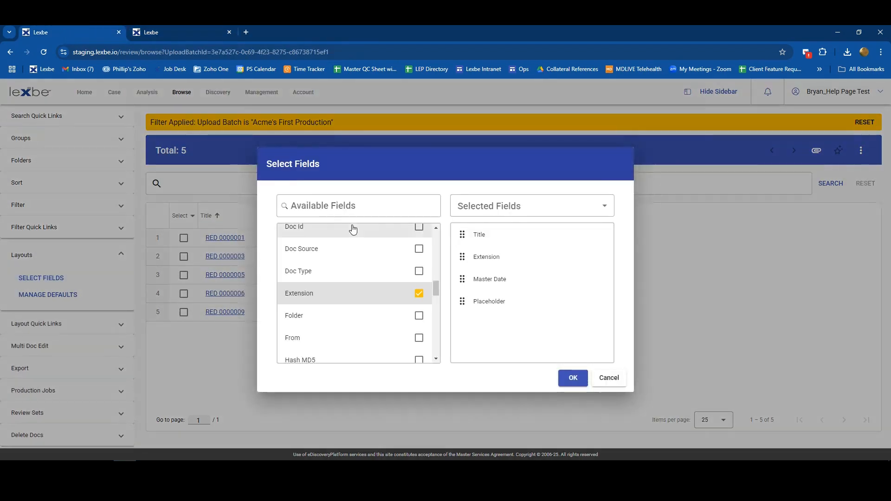
left_click(349, 207)
type("O")
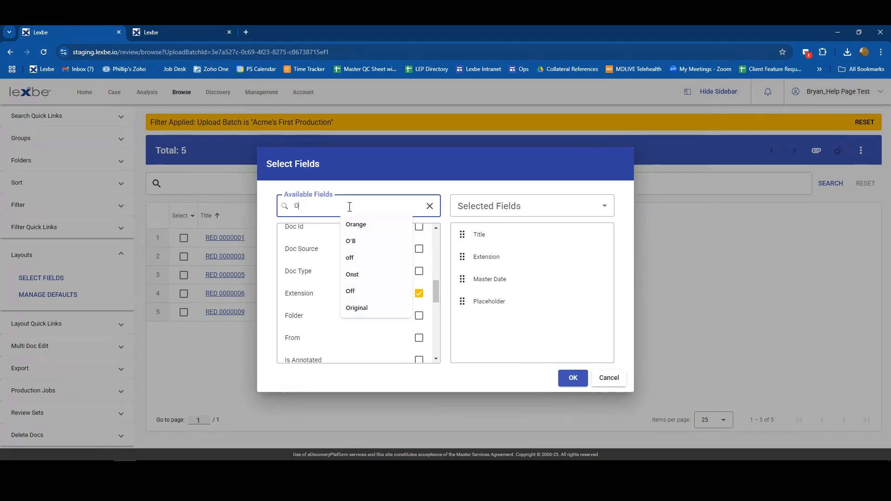
type("ring")
key("BackSpace")
key("BackSpace")
key("BackSpace")
type("igi")
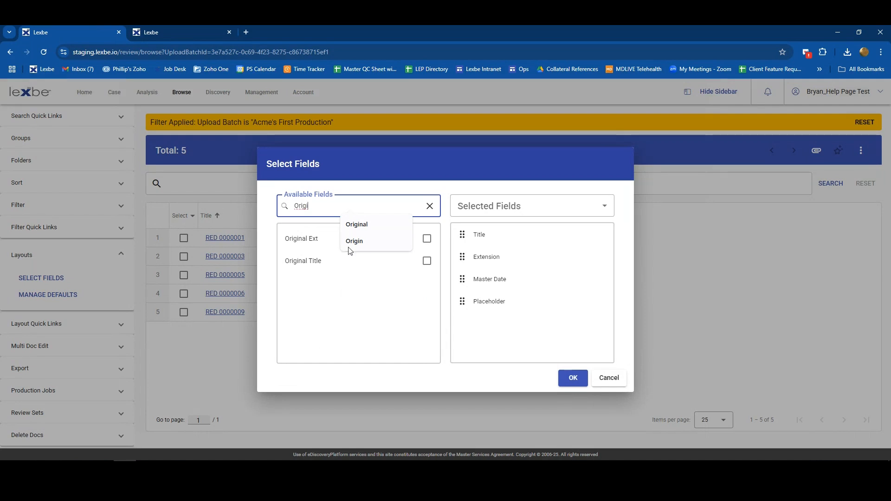
left_click(333, 267)
left_click_drag(463, 330, 462, 255)
left_click(574, 377)
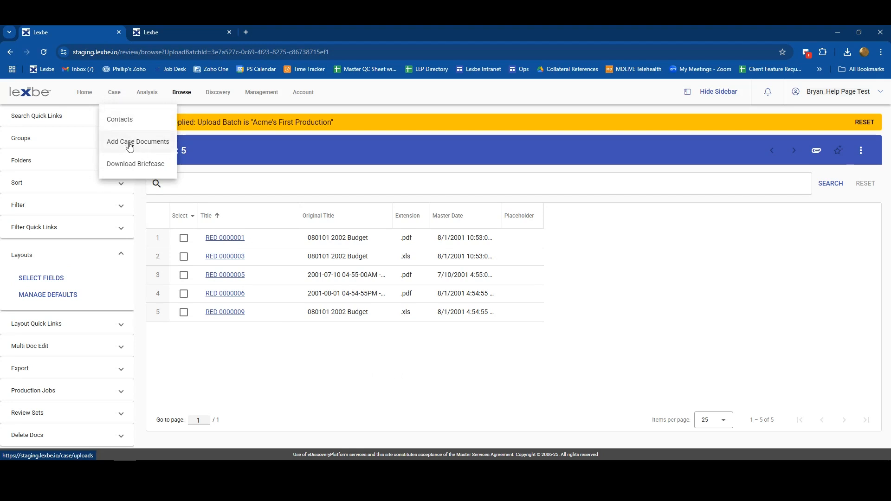
- Open the case's uploads list and view the actions available for Acme's First Production
left_click(128, 142)
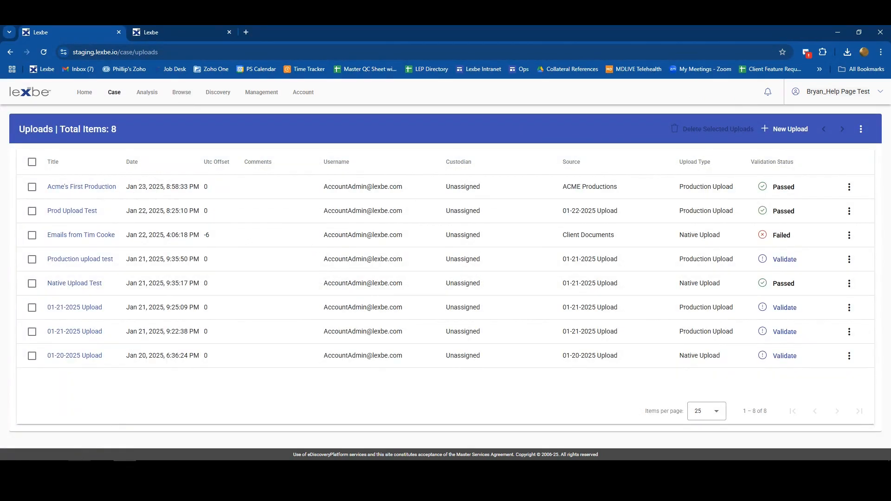
mouse_move(80, 466)
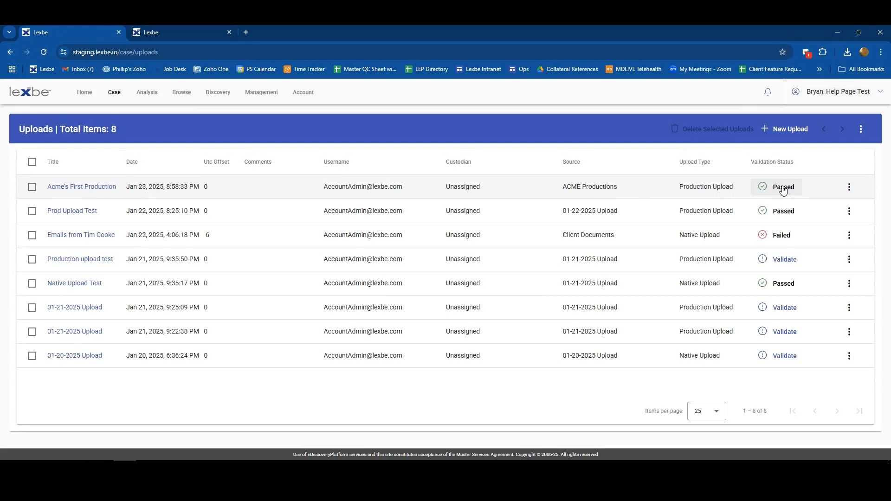
left_click(849, 187)
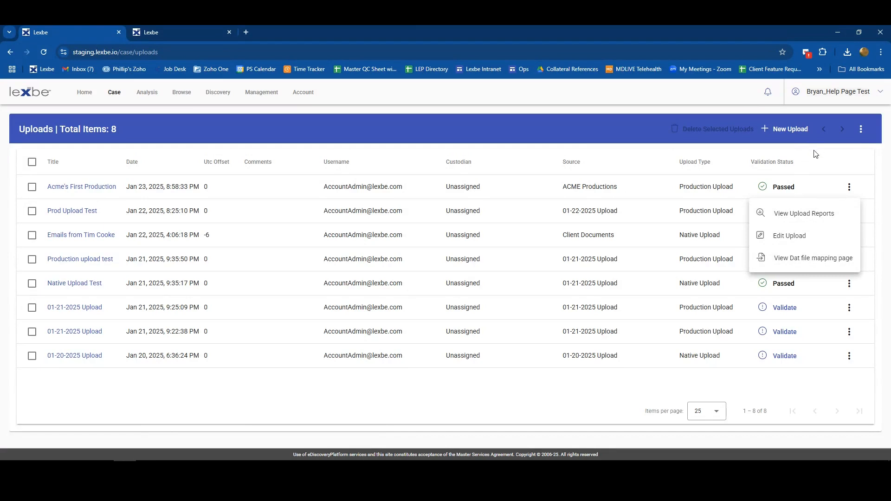
left_click(821, 169)
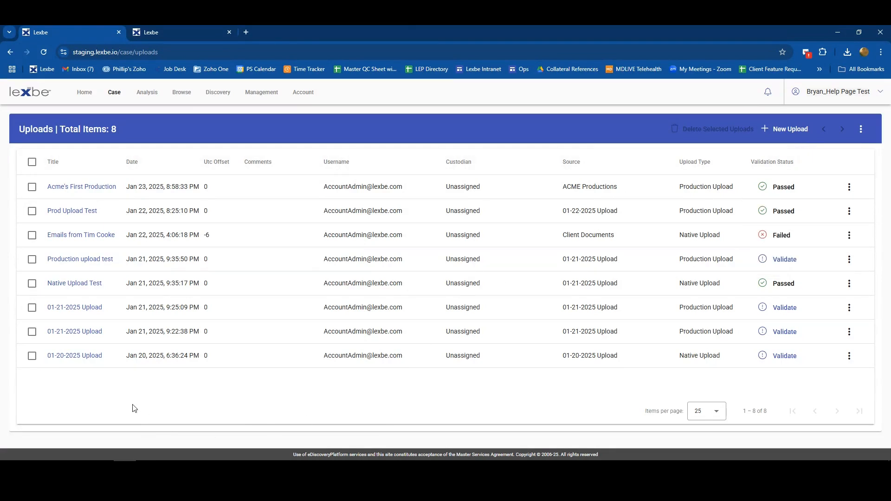